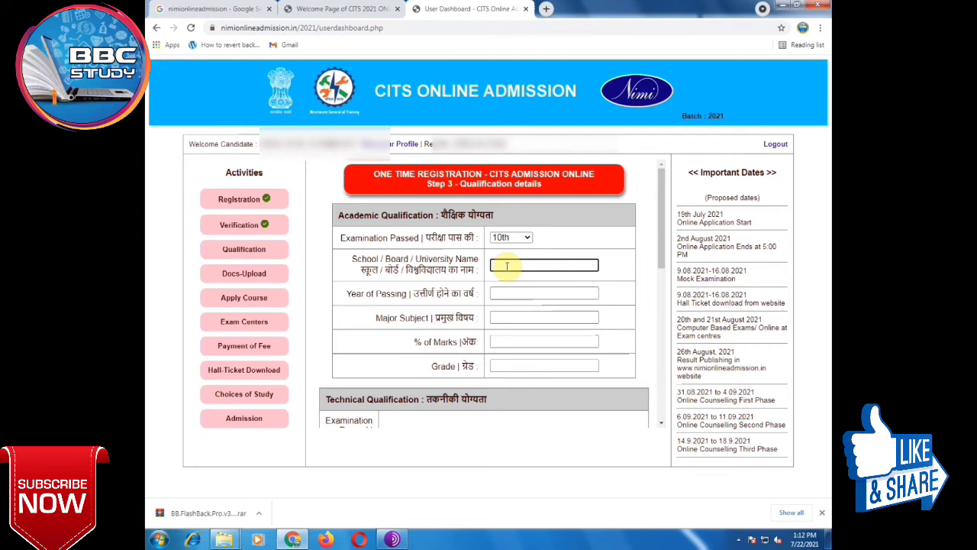
Step: Enter board BSER, year of passing 2001 and major subject ALL for the 10th class
text(BSER)
click(521, 293)
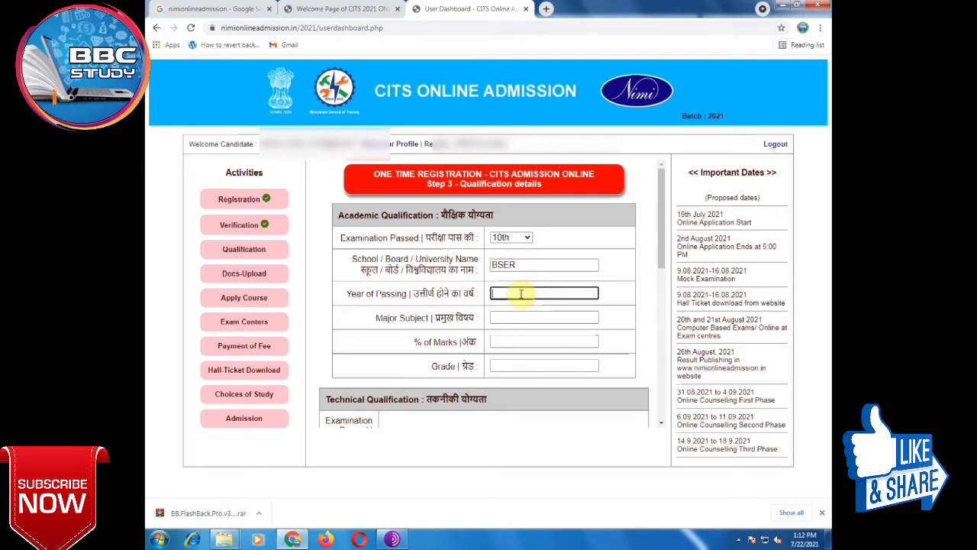
text(2001)
click(513, 318)
text(AK)
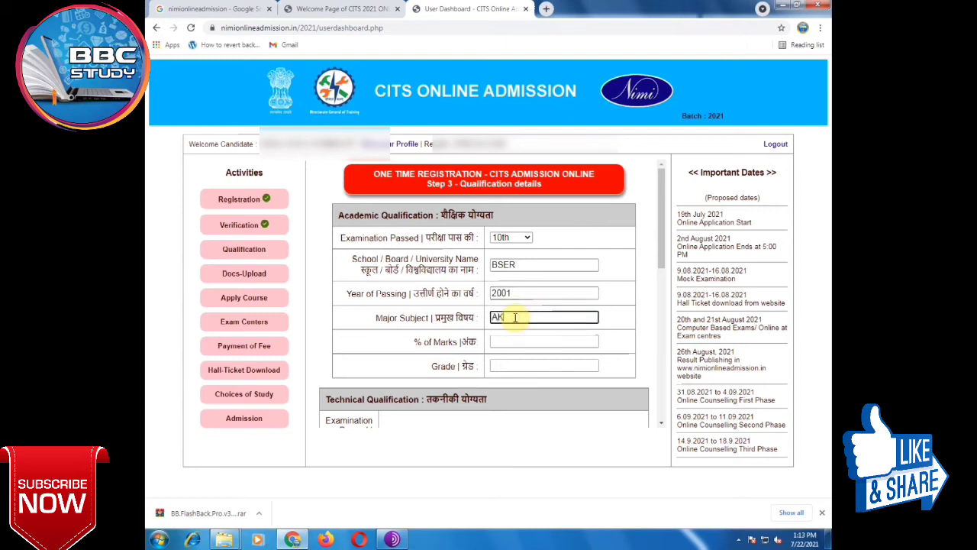
key(BackSpace)
text(LL)
Step: Enter 74 percent marks and grade 1 for the 10th-class qualification
click(519, 342)
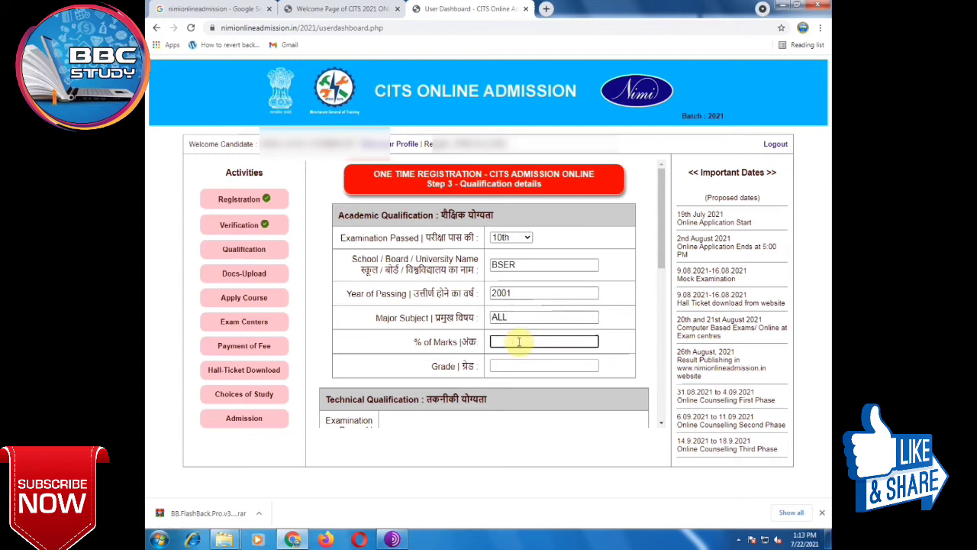
text(74)
click(526, 365)
text(1)
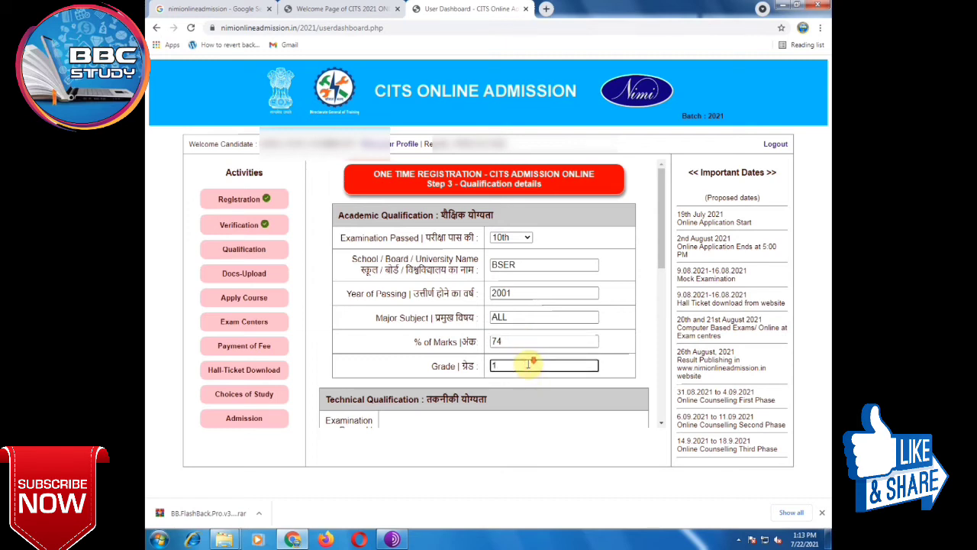
scroll(527, 365, down, 2)
click(461, 277)
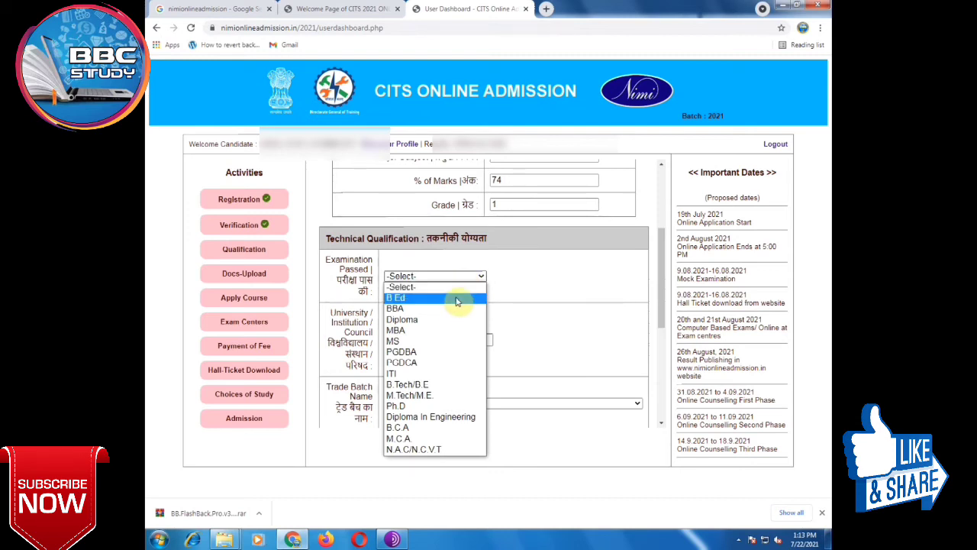
Step: Select B.Tech/B.E as the technical examination passed, with university JNVU
click(572, 290)
scroll(569, 299, down, 2)
scroll(568, 299, down, 1)
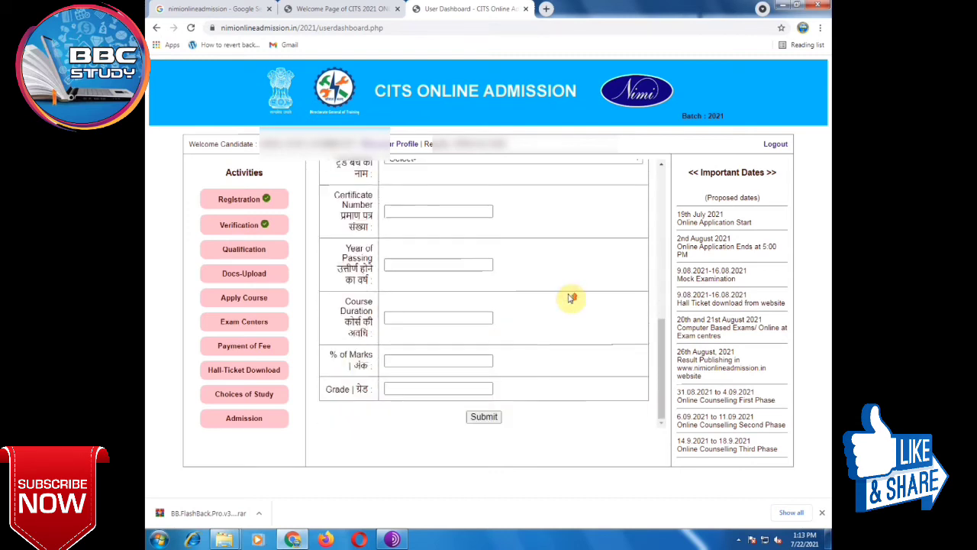
scroll(567, 295, up, 3)
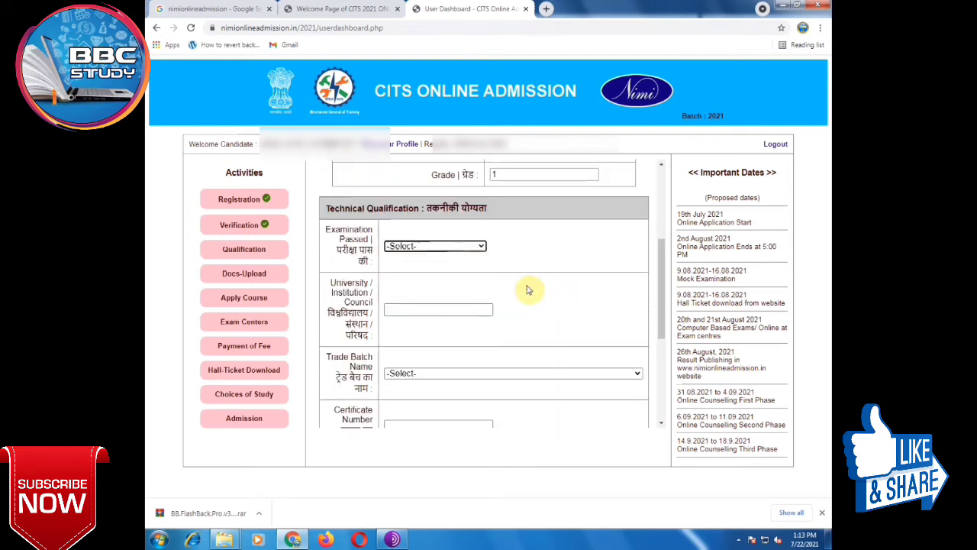
click(458, 247)
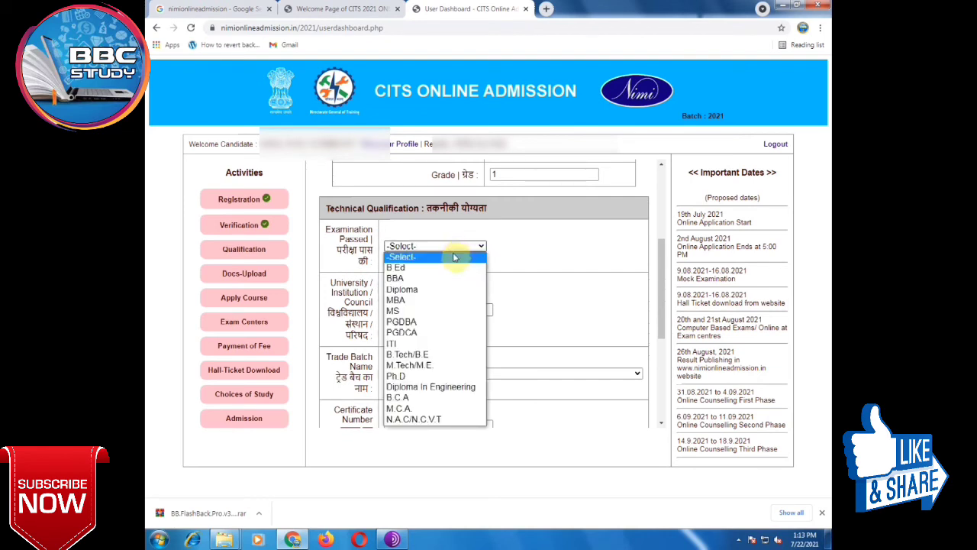
click(431, 355)
click(430, 311)
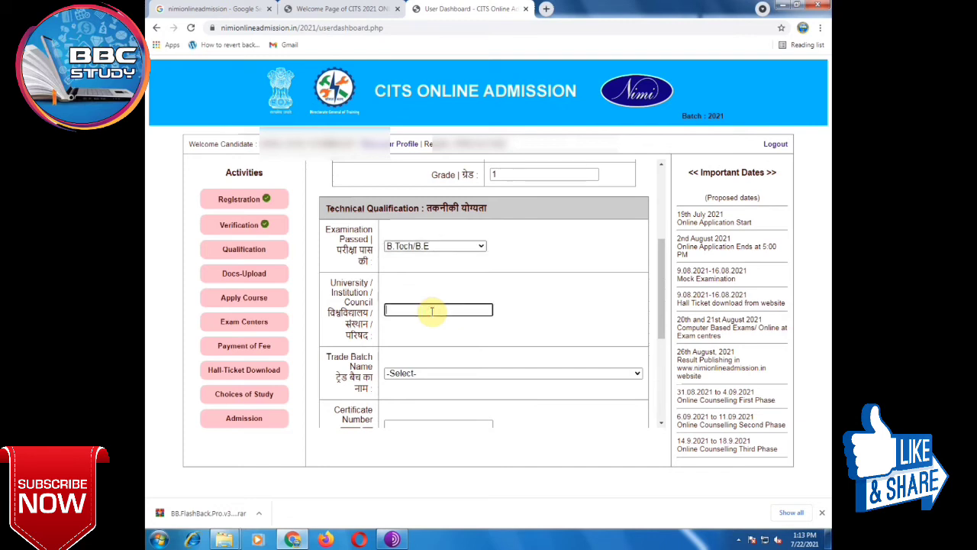
text(JNVU)
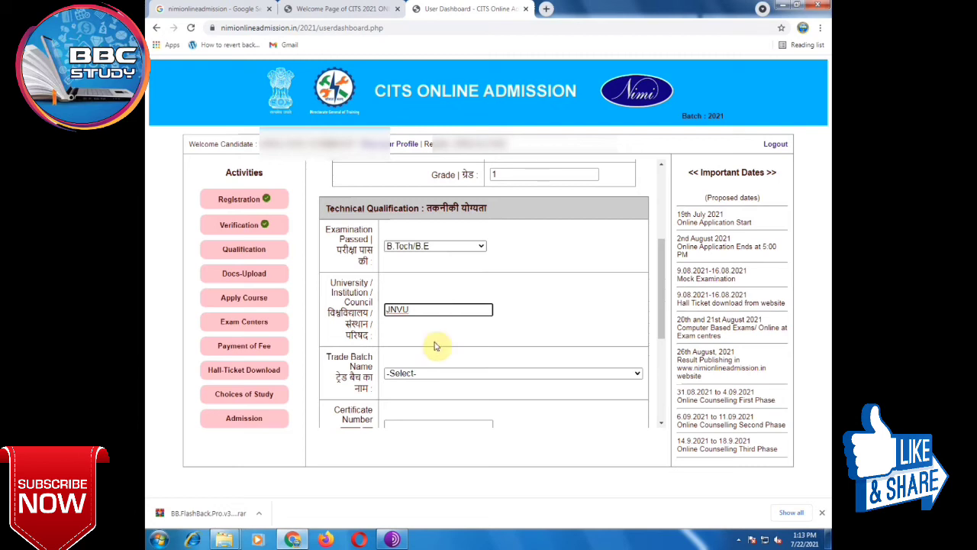
Step: Choose Mechanical Engineering as the trade batch name
click(425, 374)
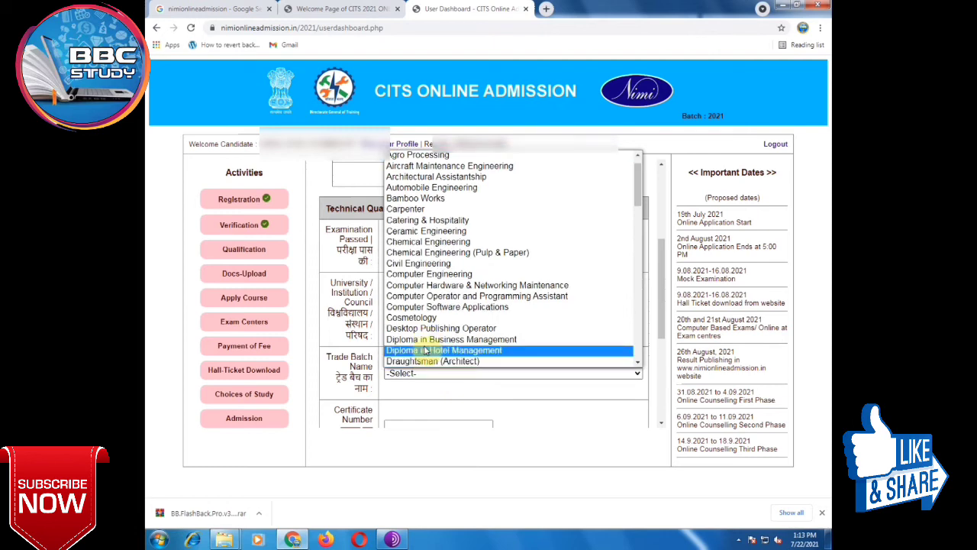
key(m)
key(Down)
key(Down)
key(Down)
key(Down)
key(Down)
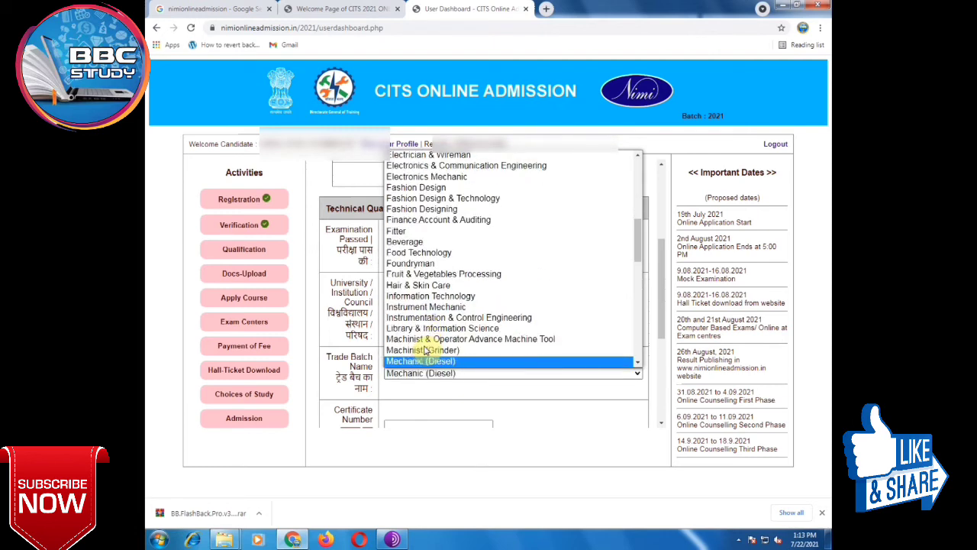
key(Down)
key(Down)
key(Down)
key(Down)
key(Down)
key(Down)
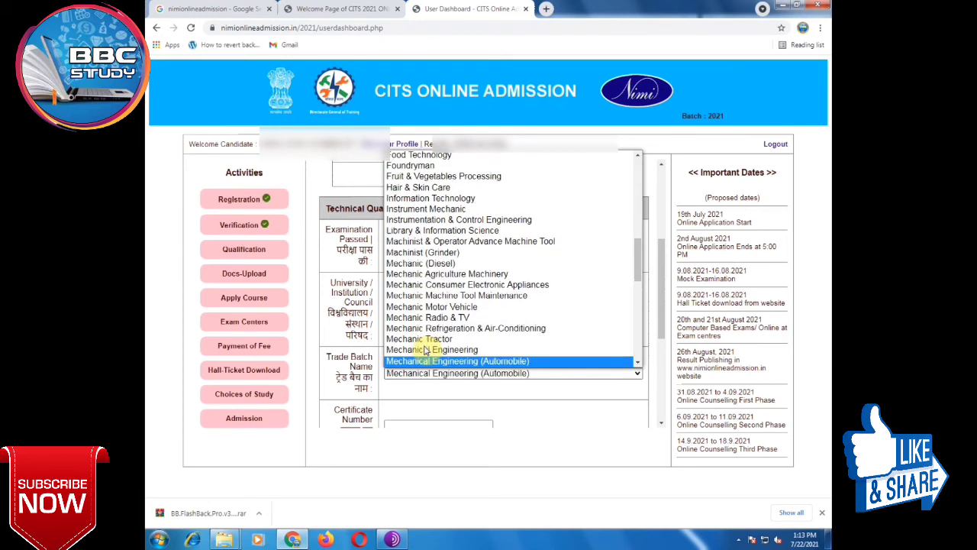
click(427, 350)
scroll(429, 377, down, 1)
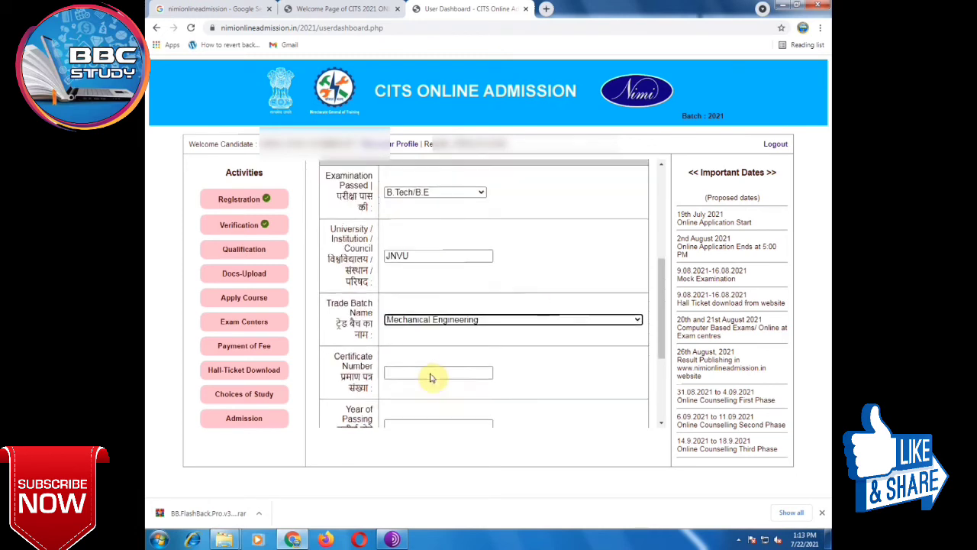
Step: Enter the technical certificate number and year of passing 2009
scroll(430, 376, down, 1)
click(413, 319)
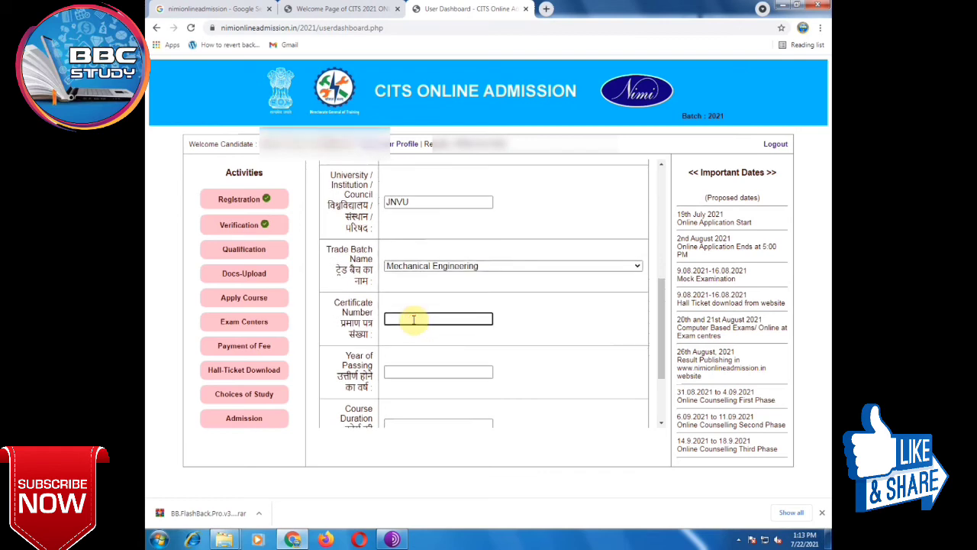
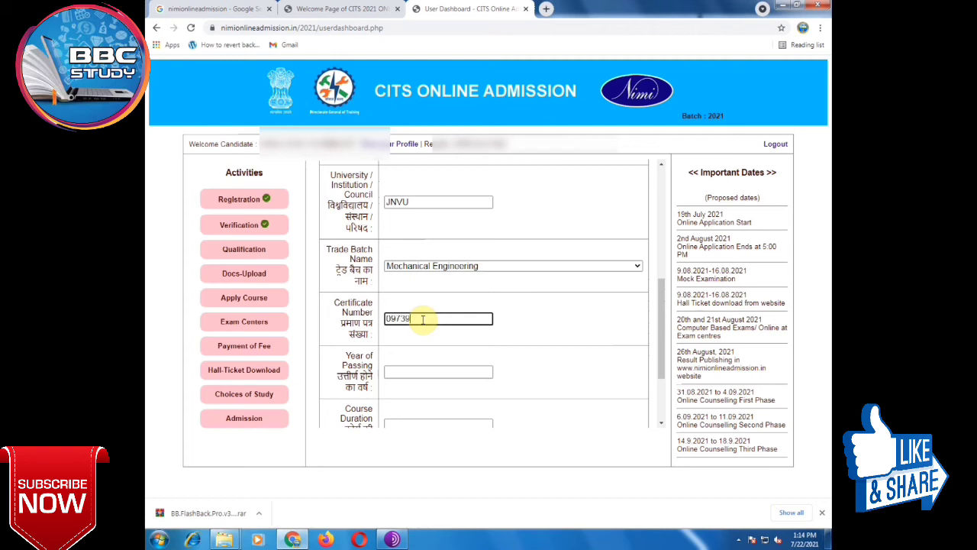
click(404, 370)
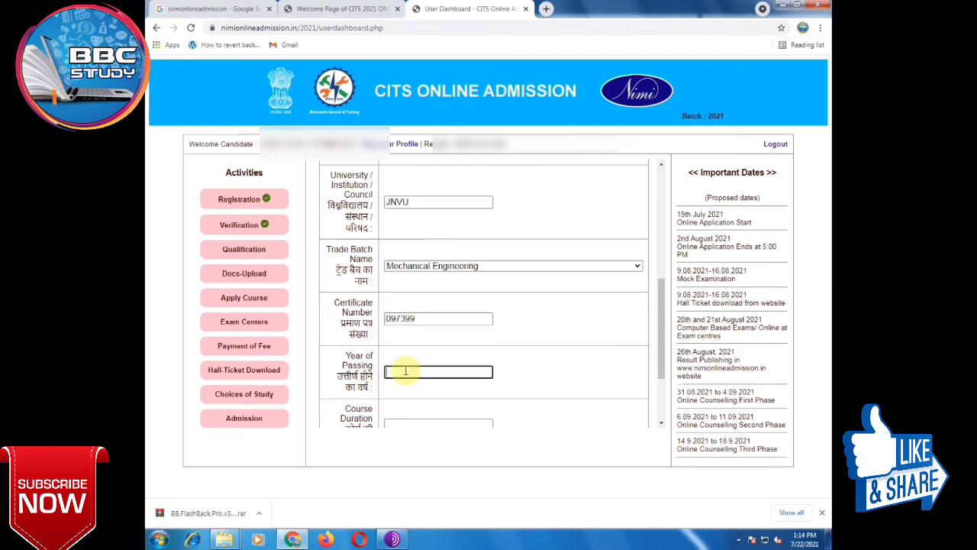
text(2009)
Step: Enter course duration 4 YR and 67 percent marks for the technical qualification
scroll(403, 370, down, 1)
click(405, 370)
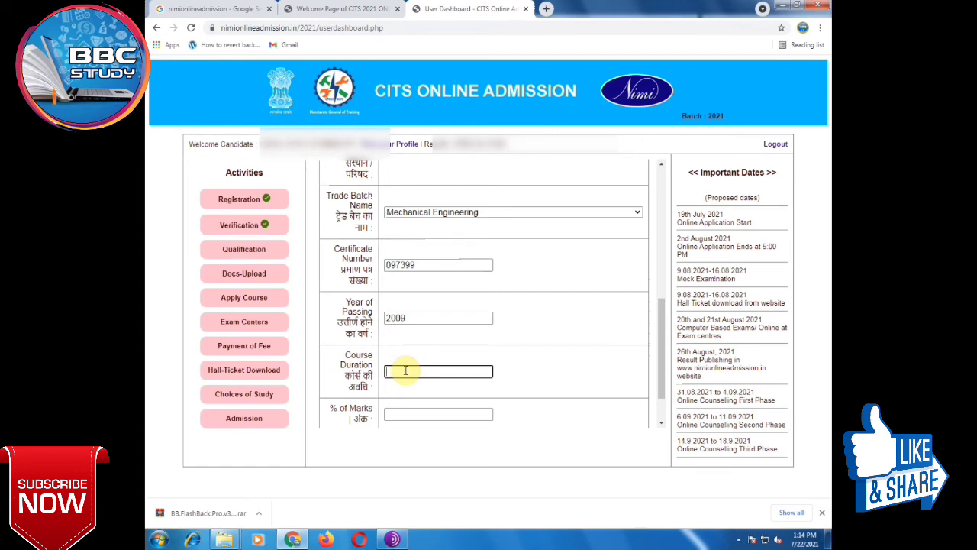
text(YR)
scroll(410, 368, down, 2)
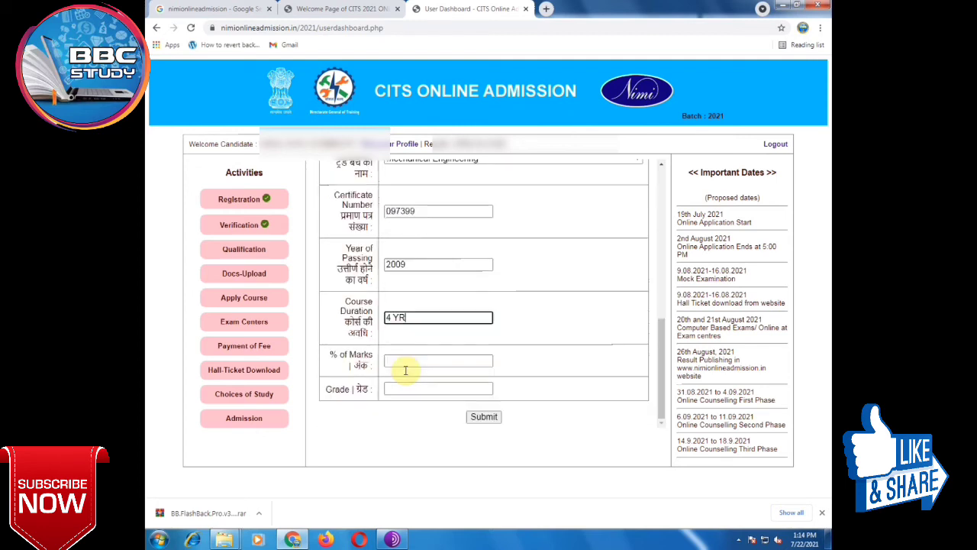
click(407, 365)
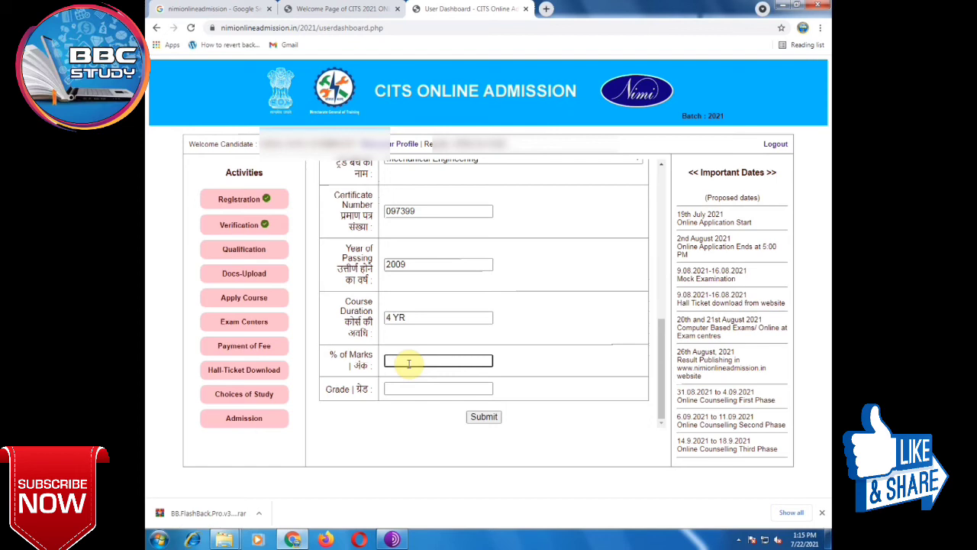
text(67)
click(414, 389)
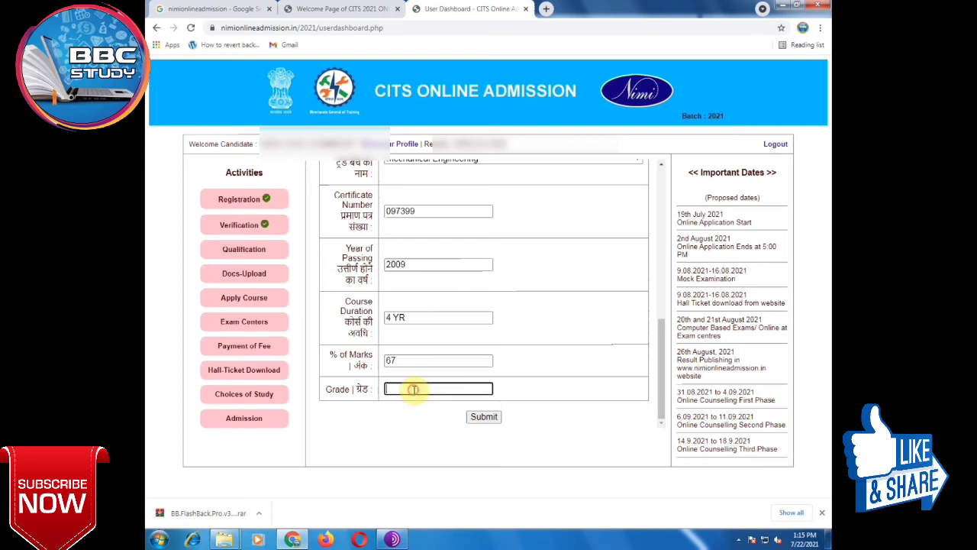
Step: Enter technical grade 1, submit the qualification form, and complete Docs-Upload
text(1)
click(481, 418)
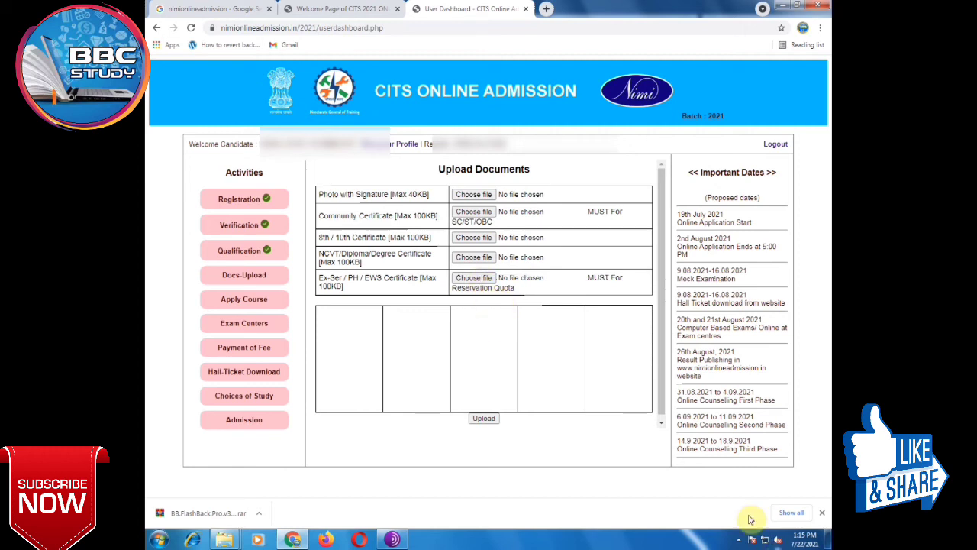
click(738, 539)
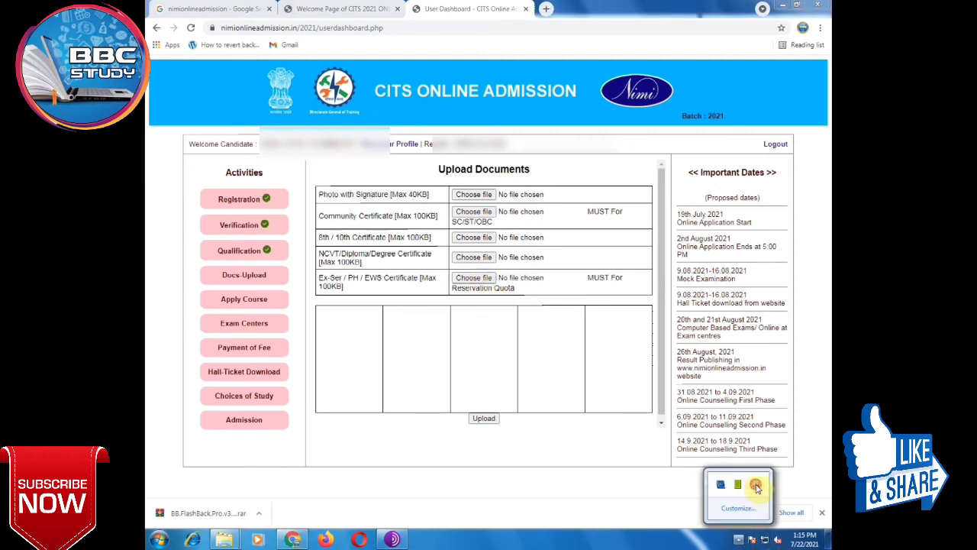
right_click(755, 486)
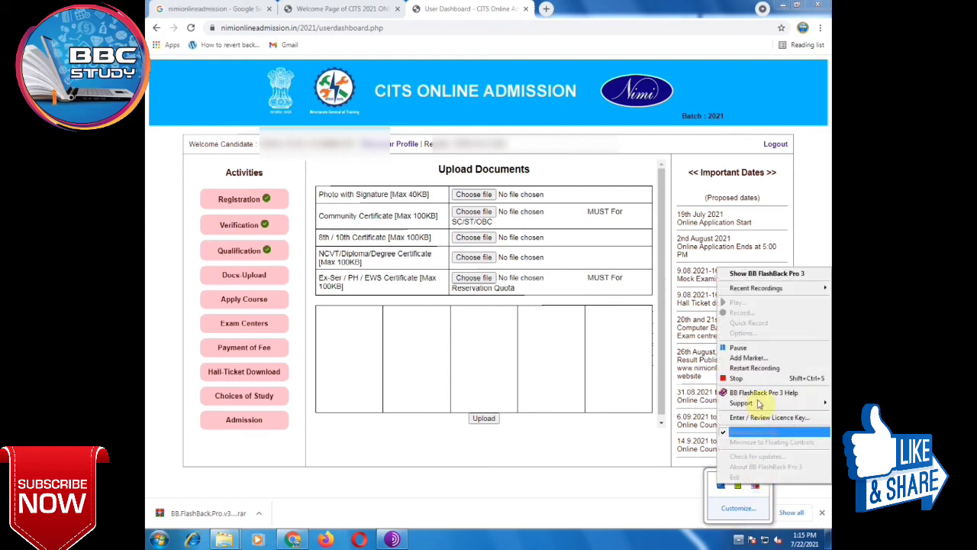
click(739, 347)
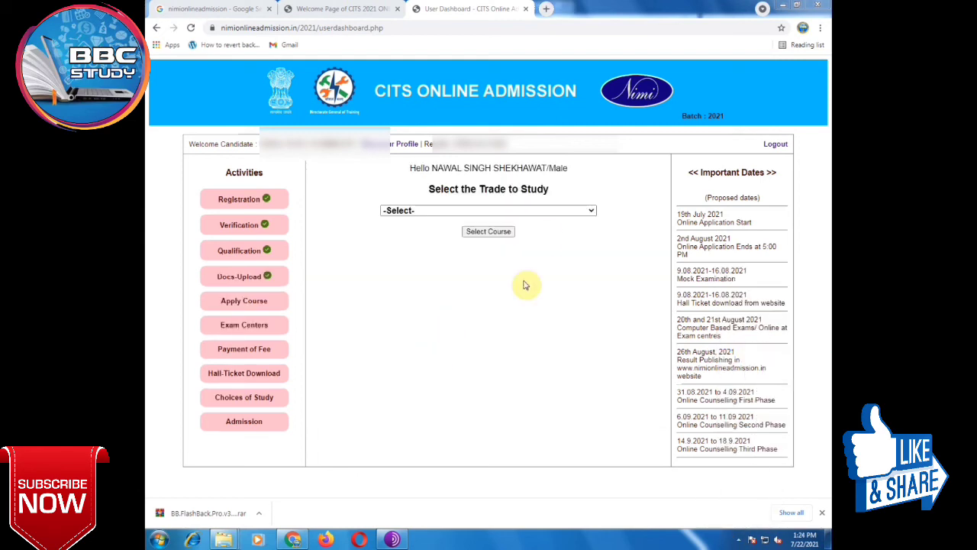
Step: Pick Mechanic Diesel from the Select the Trade to Study list
click(558, 212)
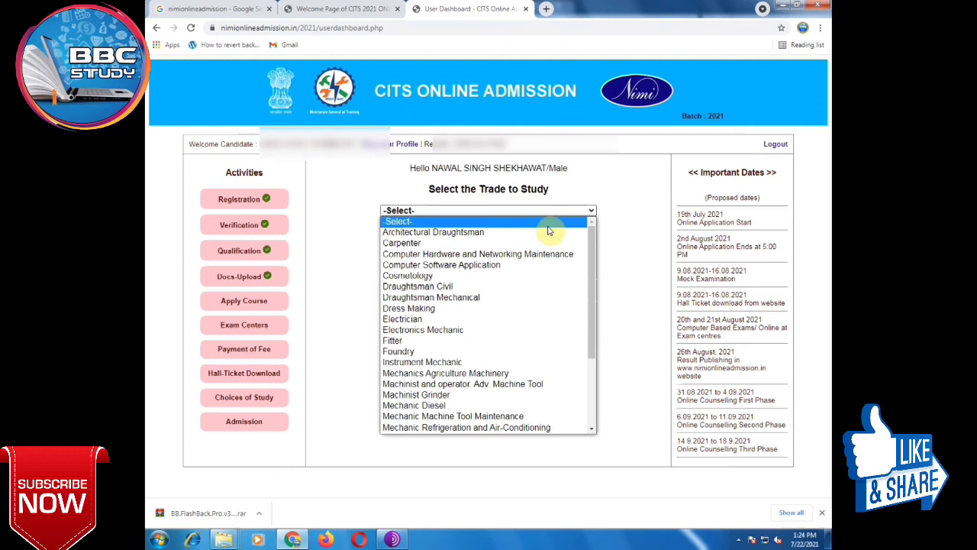
click(458, 409)
Step: Confirm the trade, then set exam centre Choice 1 to Hisar and Choice 2 to Jaipur
click(487, 232)
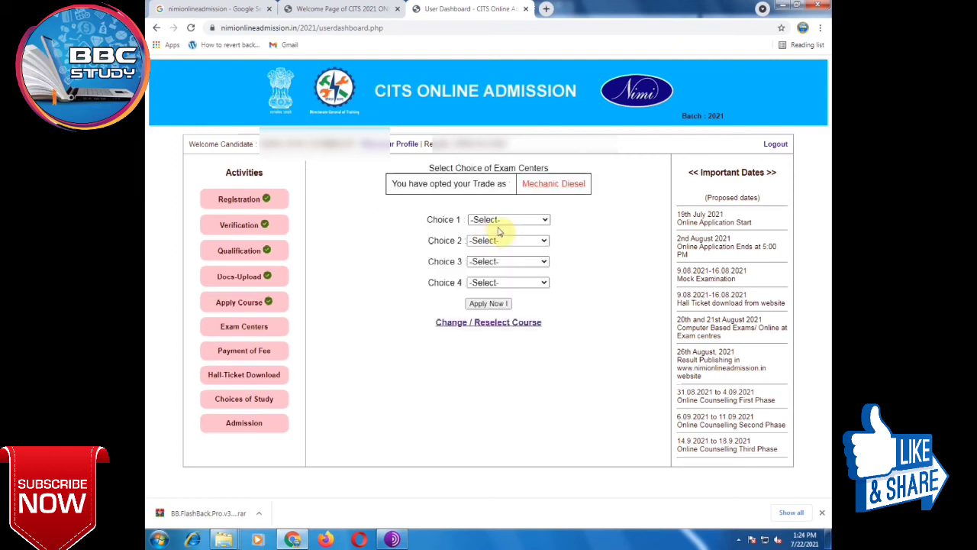
click(506, 220)
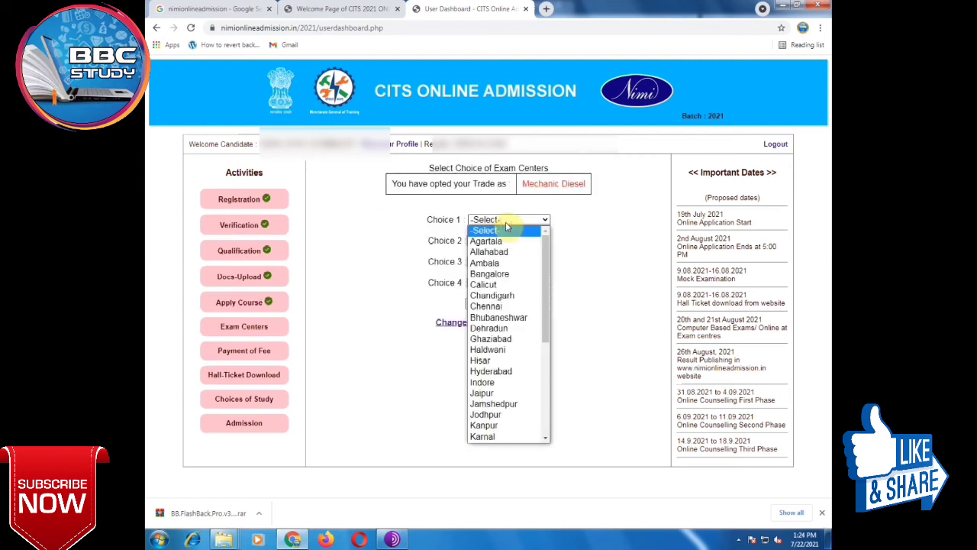
click(506, 223)
click(506, 221)
drag(548, 276, 555, 242)
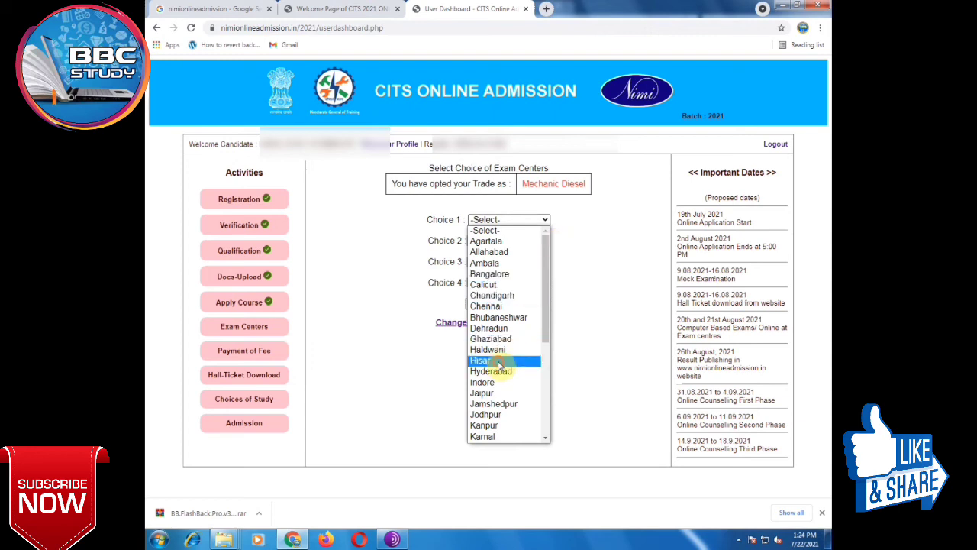
click(499, 365)
click(524, 243)
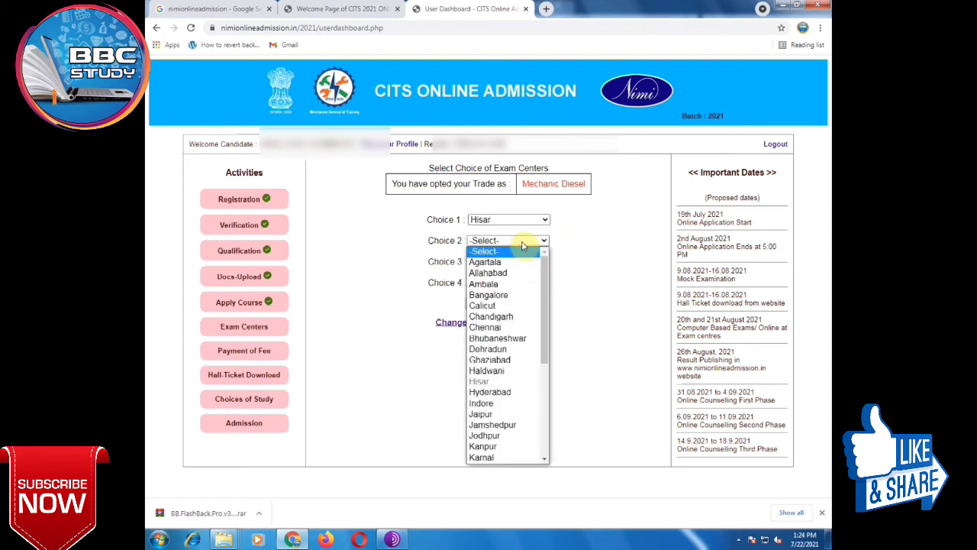
click(491, 413)
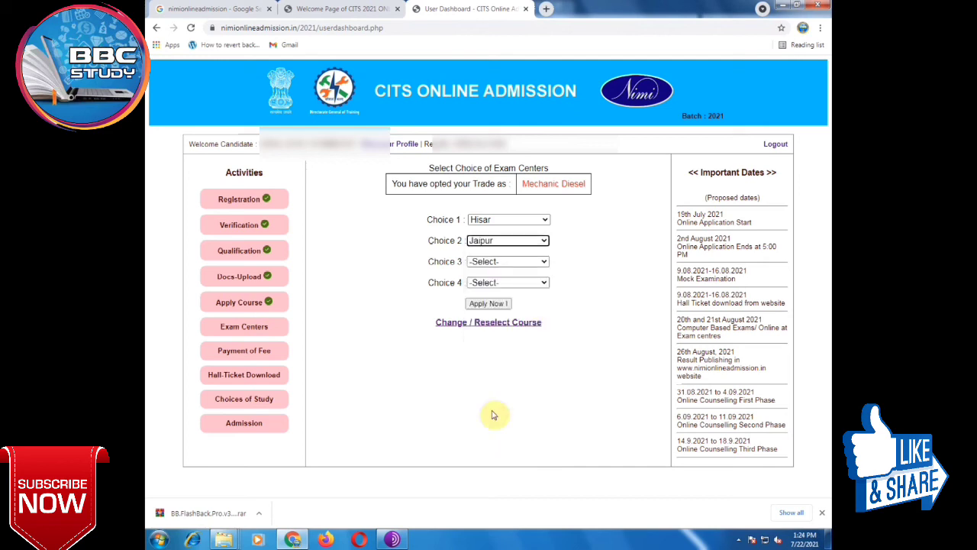
Step: Set exam centre Choice 3 to Karnal and Choice 4 to Shimla
click(507, 262)
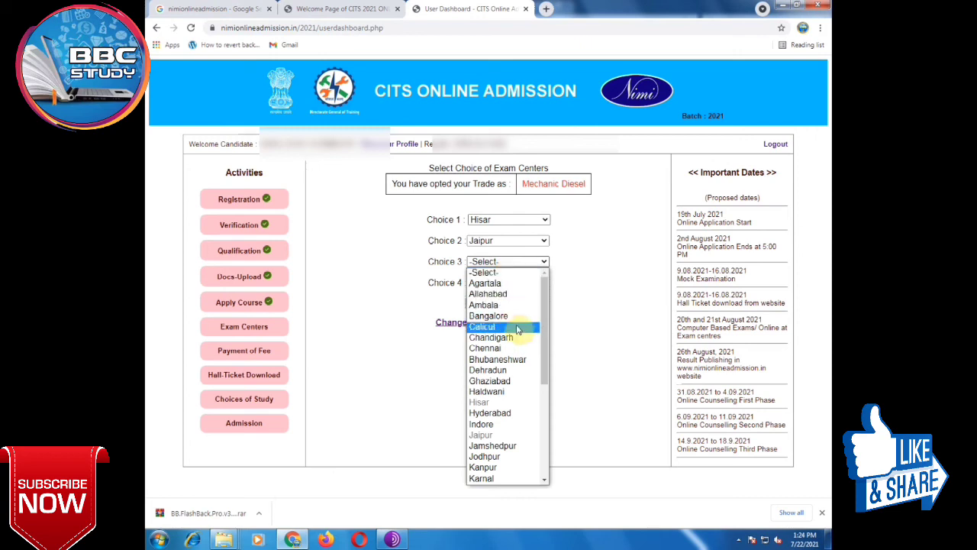
scroll(520, 346, down, 3)
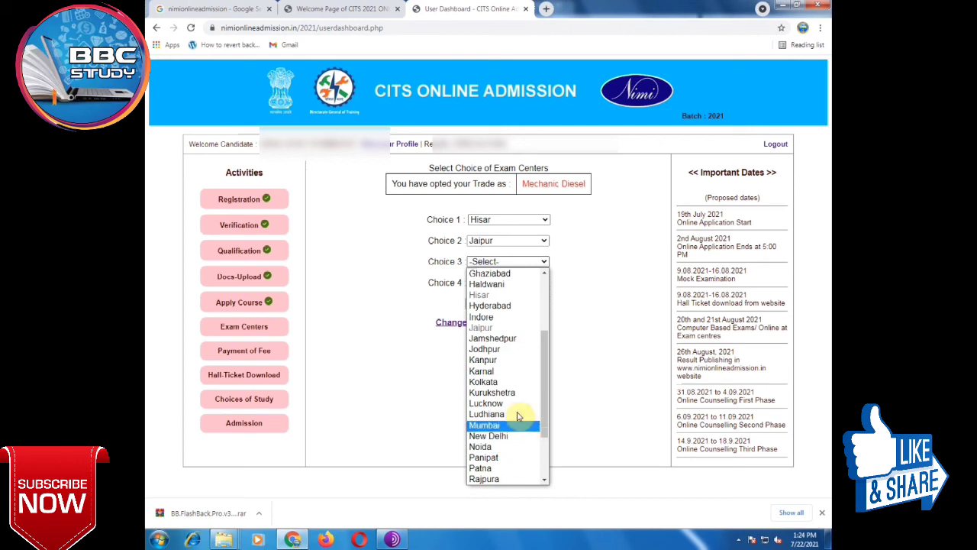
scroll(522, 416, down, 3)
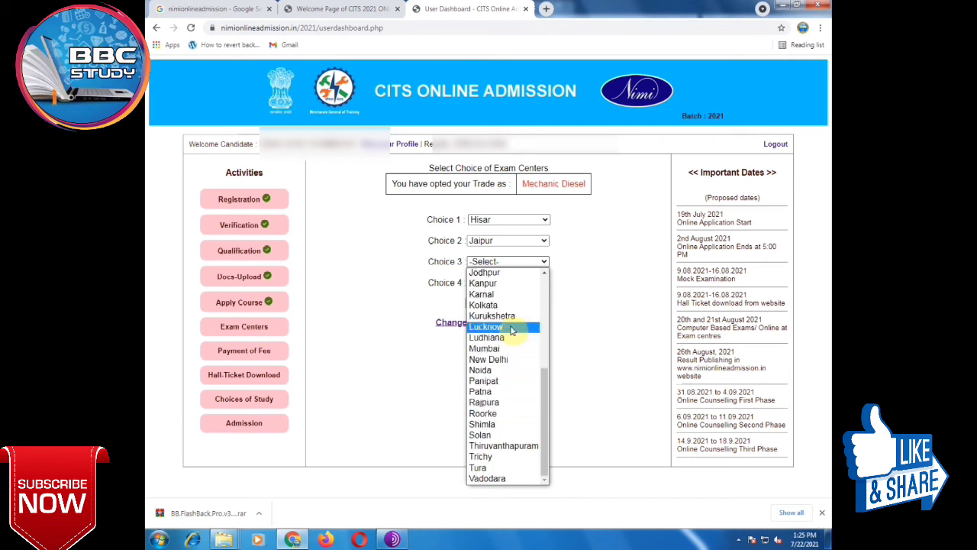
click(510, 299)
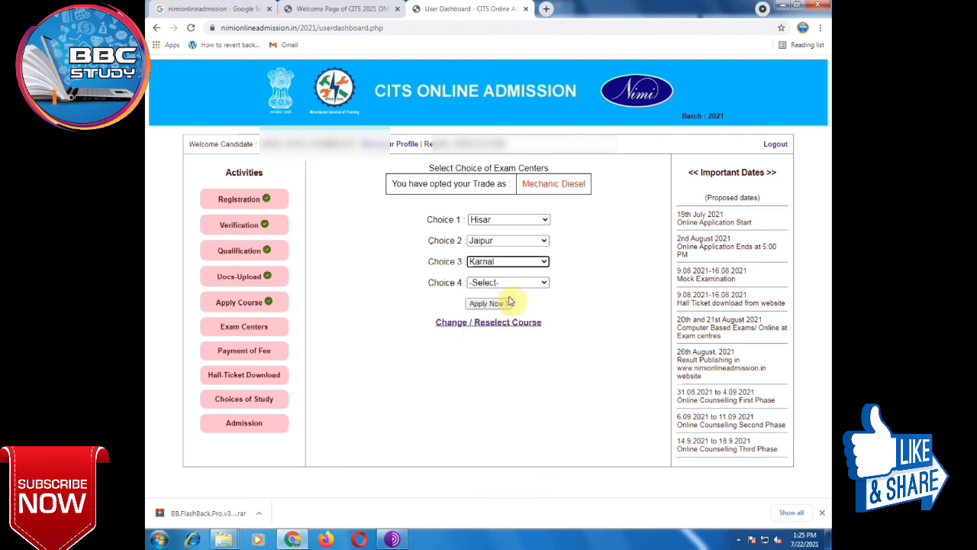
click(507, 283)
scroll(508, 381, down, 5)
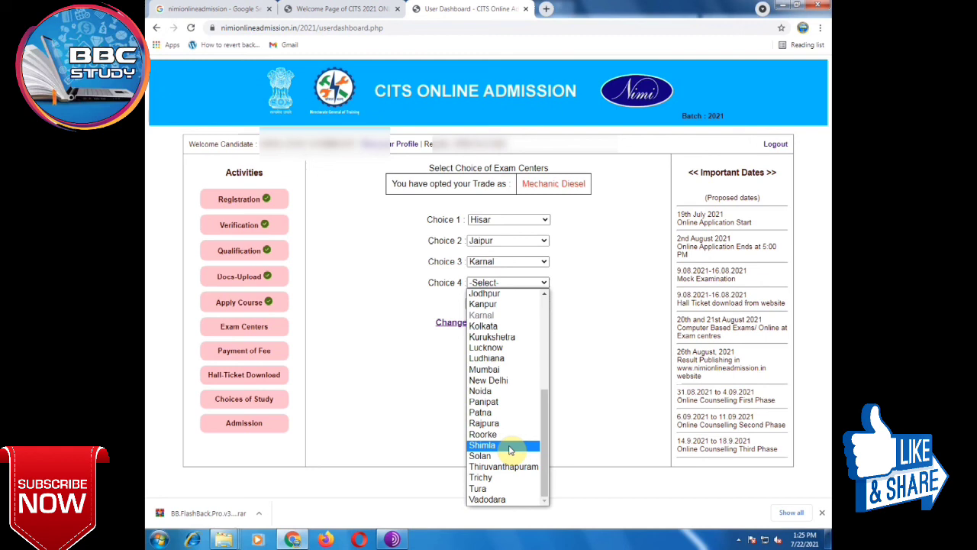
click(510, 449)
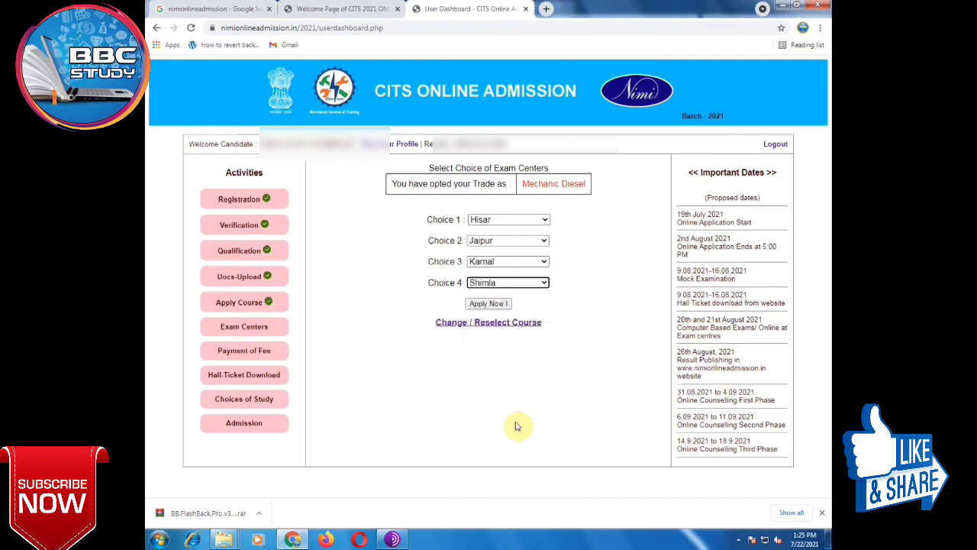
Step: Submit the exam centres with Apply Now! and review Verify Details down to Course Applied
click(500, 307)
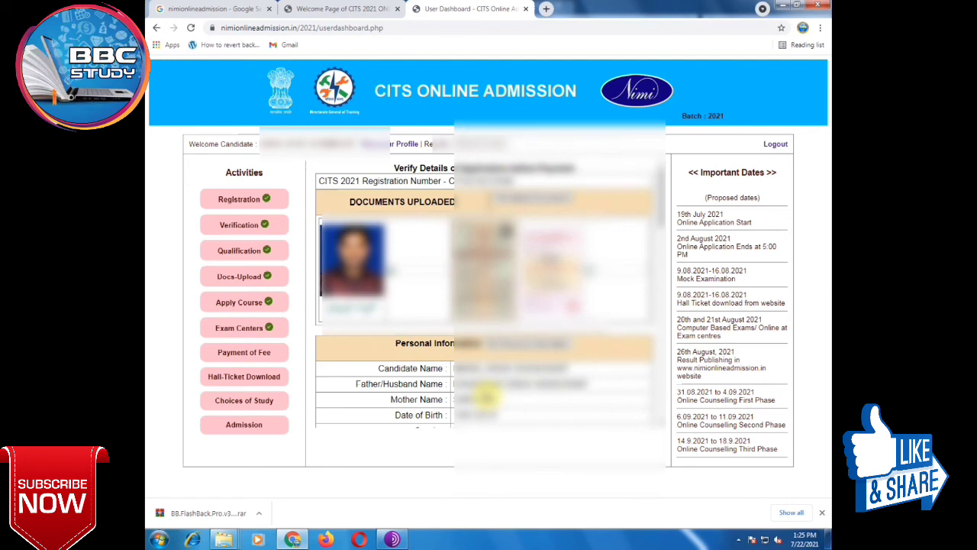
scroll(538, 342, down, 3)
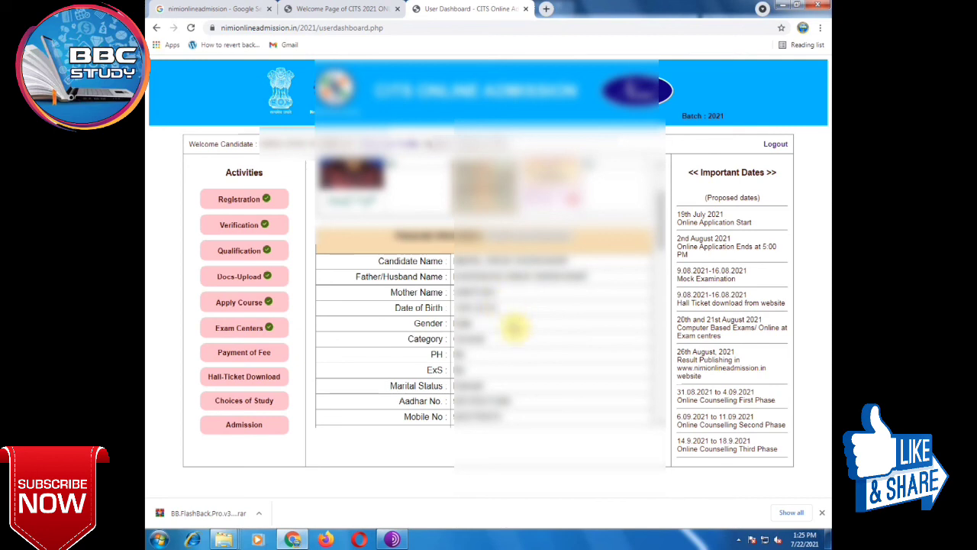
scroll(502, 345, down, 3)
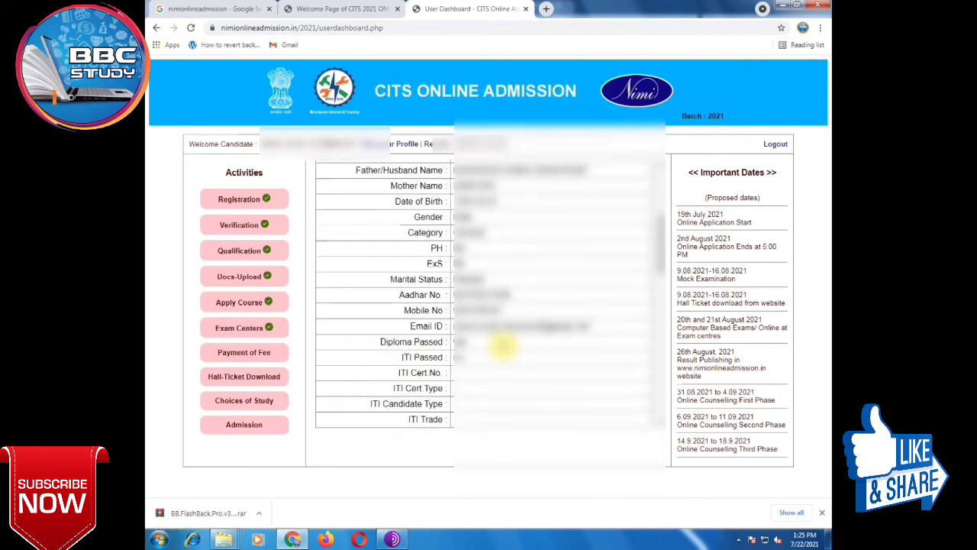
scroll(502, 347, down, 5)
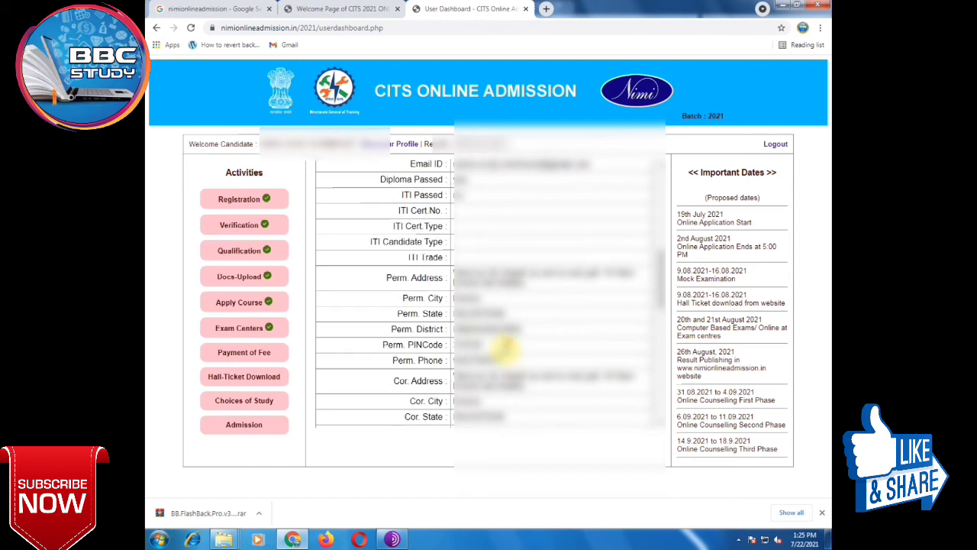
scroll(504, 347, down, 6)
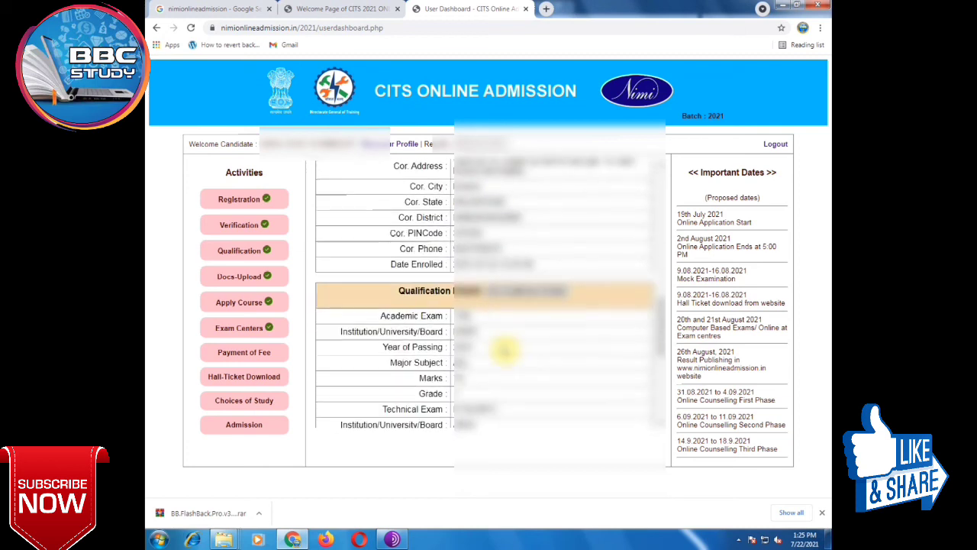
scroll(504, 349, down, 2)
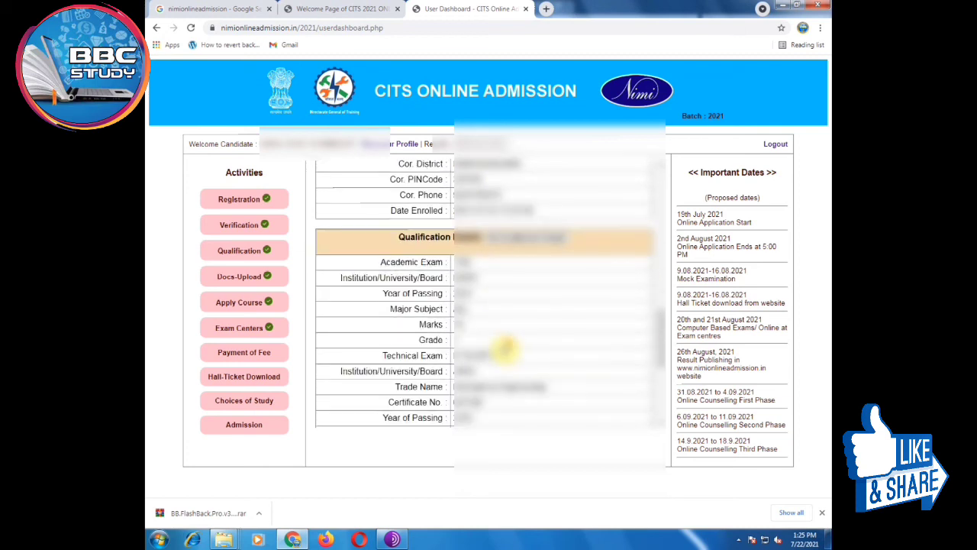
scroll(504, 349, down, 2)
scroll(507, 350, down, 6)
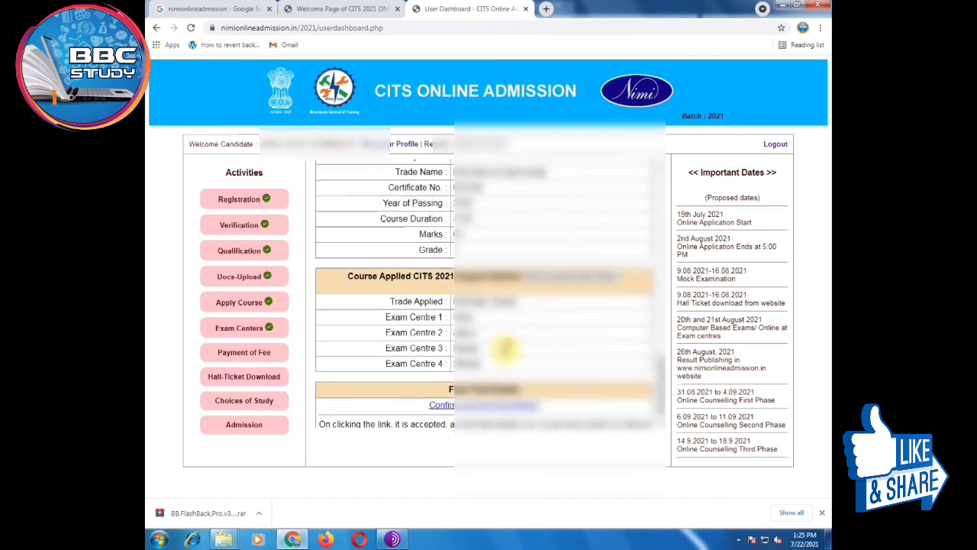
scroll(504, 350, down, 1)
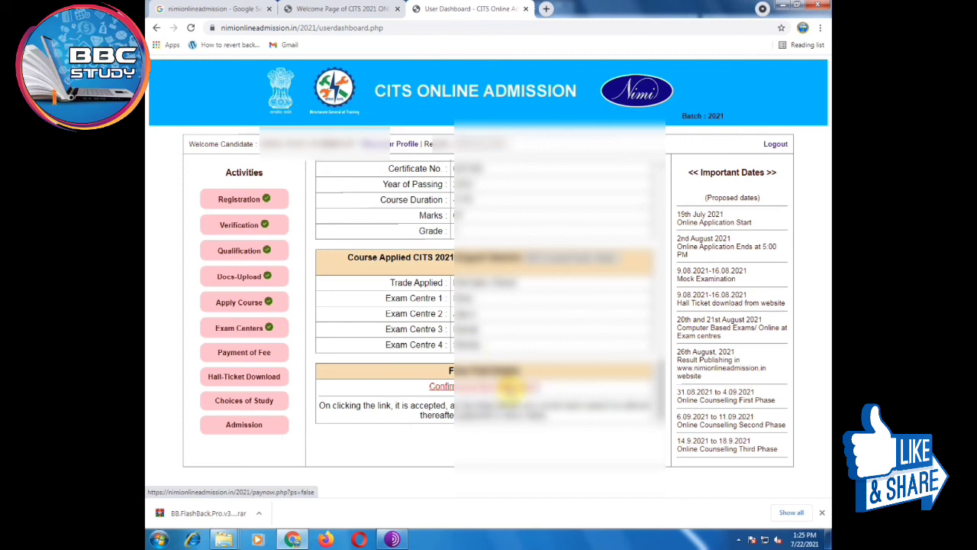
Step: Confirm the verified details and look over the payment FAQ and billing fields
click(511, 388)
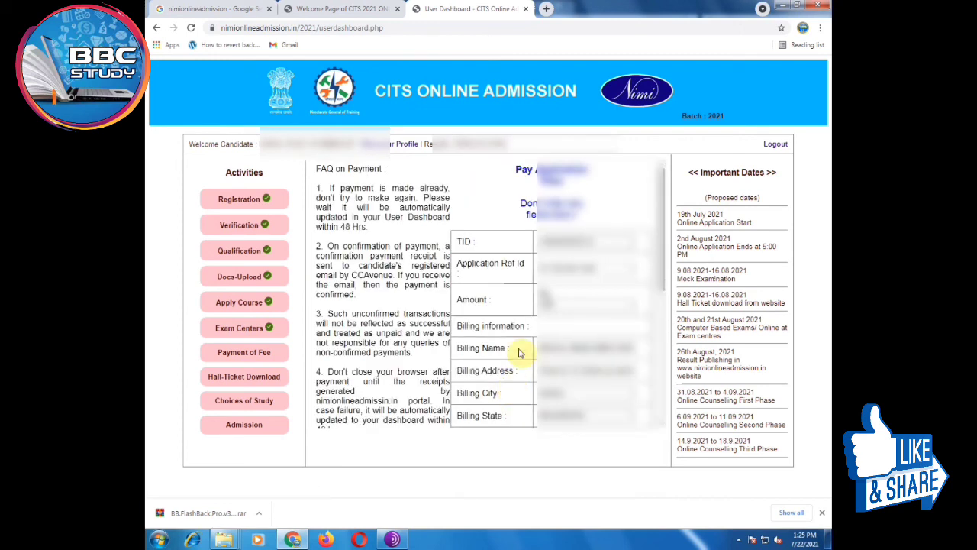
scroll(599, 274, down, 5)
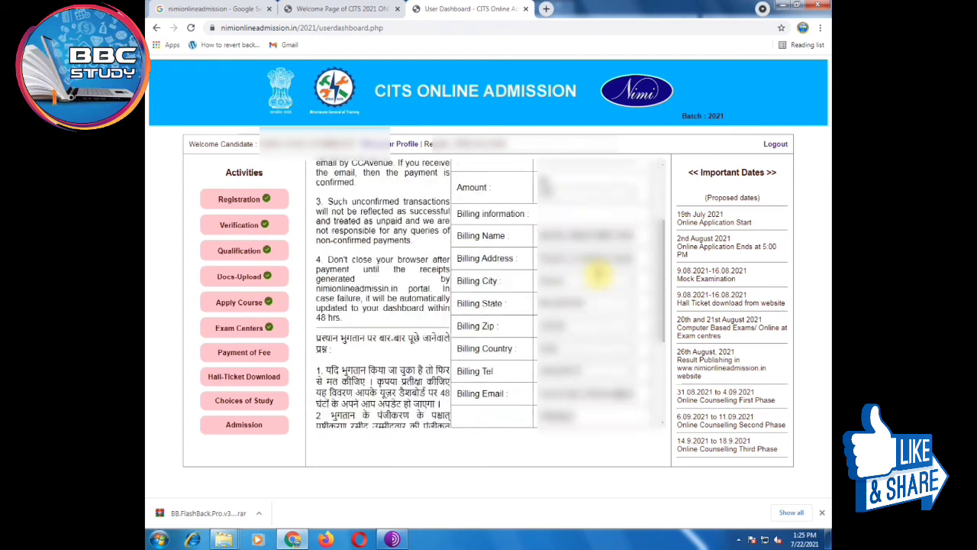
scroll(600, 273, down, 1)
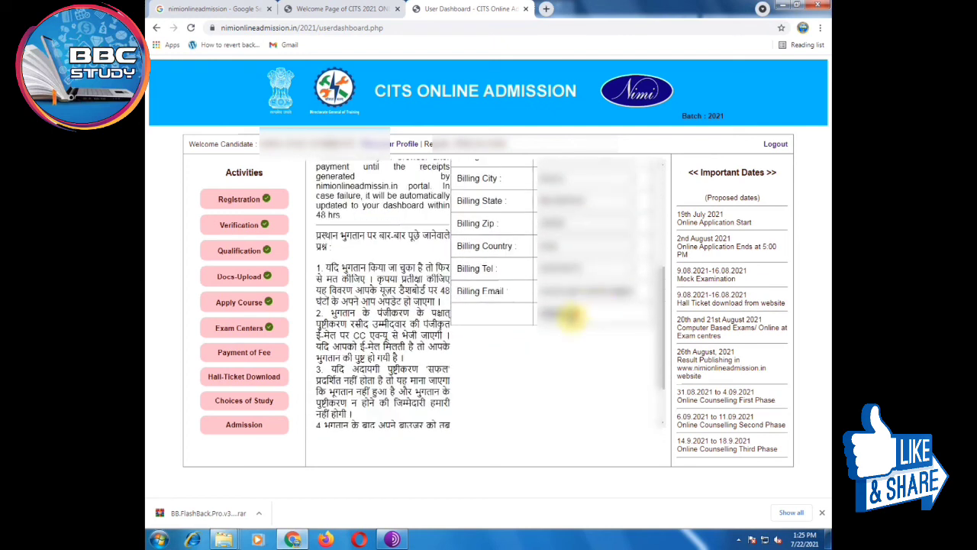
scroll(571, 315, up, 3)
scroll(571, 315, up, 1)
scroll(573, 308, down, 6)
click(559, 251)
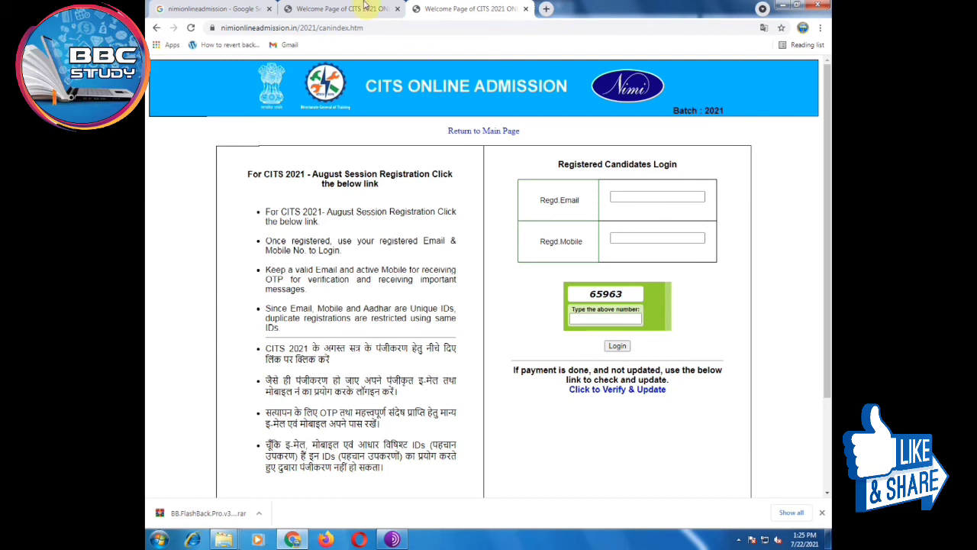
Step: Switch between the CITS 2021 welcome tabs and return to the Registered Candidates Login page
click(365, 6)
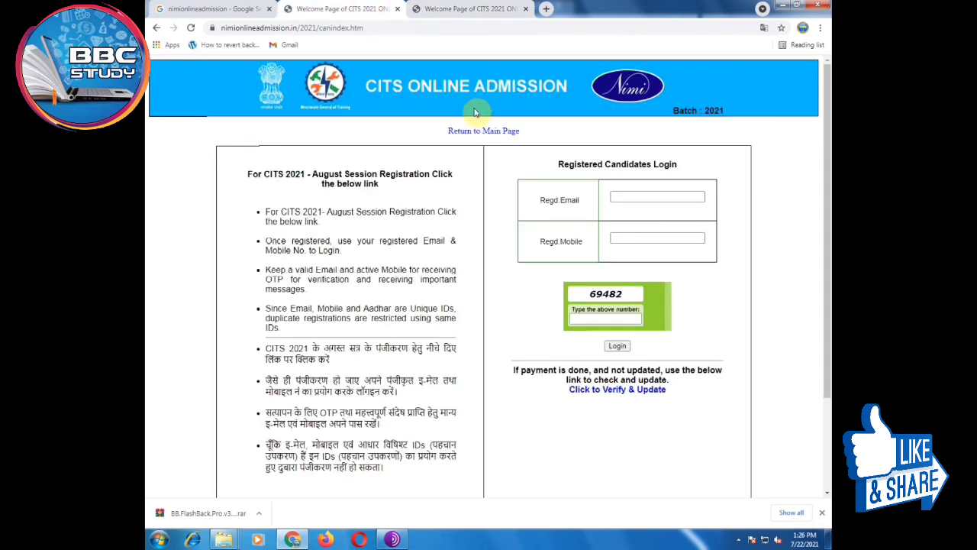
click(468, 7)
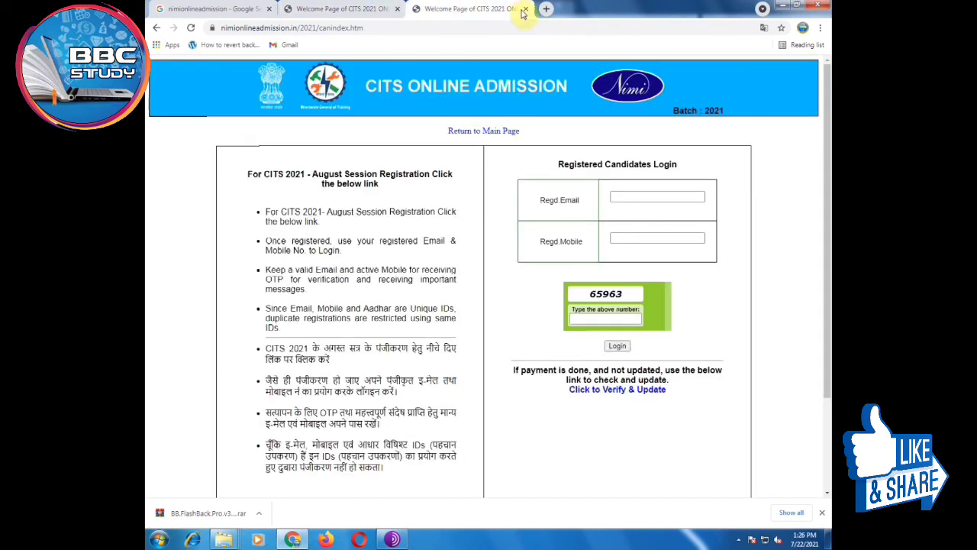
click(738, 539)
click(754, 487)
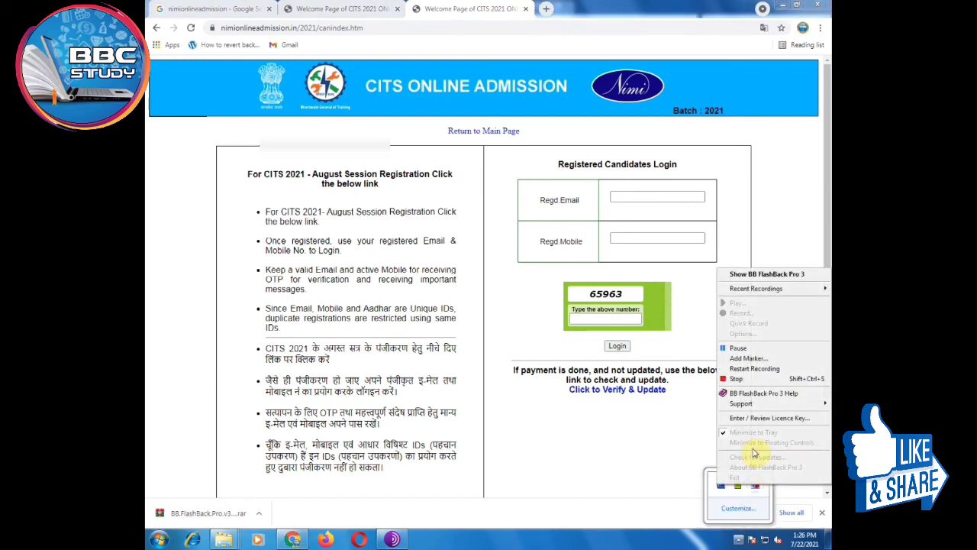
click(745, 380)
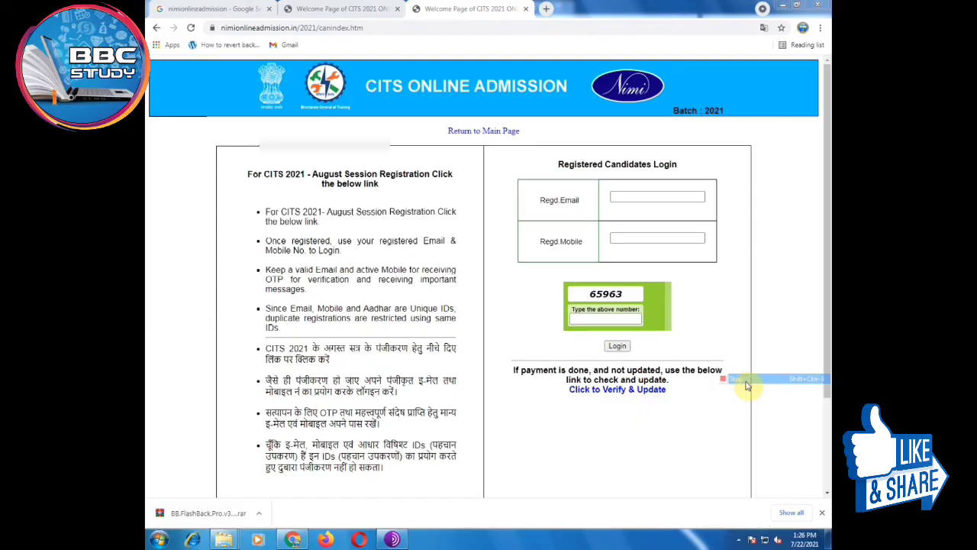